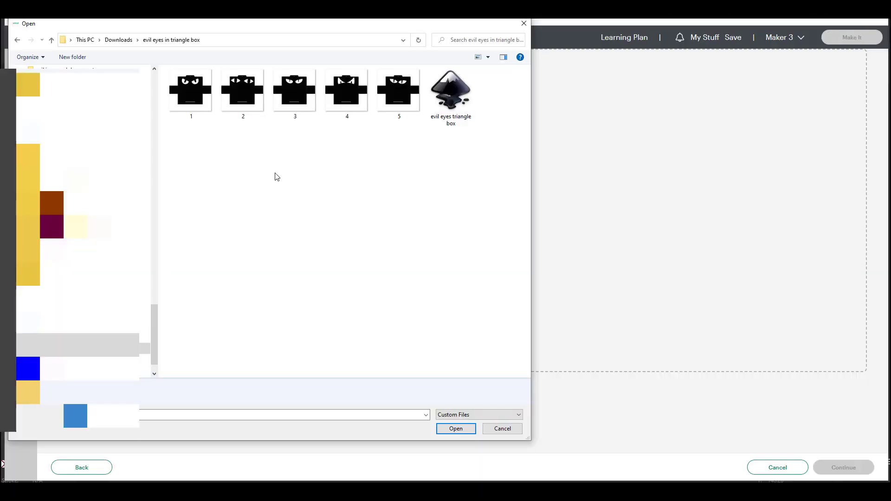
Step: Select the 'evil eyes triangle box' file in Downloads > evil eyes in triangle box
{"action": "left_click", "coordinate": [453, 100]}
Step: Upload the 'evil eyes triangle box' SVG as a cut image and pick its Recent Uploads tile
{"action": "double_click", "coordinate": [457, 101]}
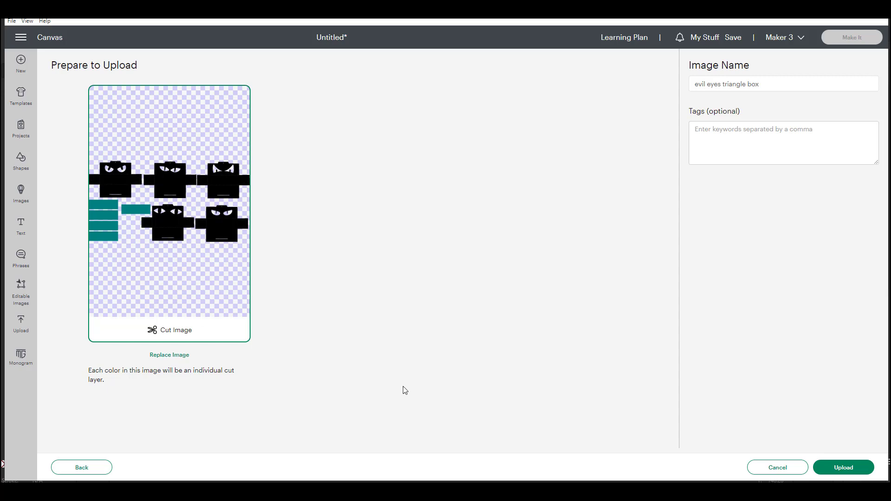
{"action": "left_click", "coordinate": [851, 474]}
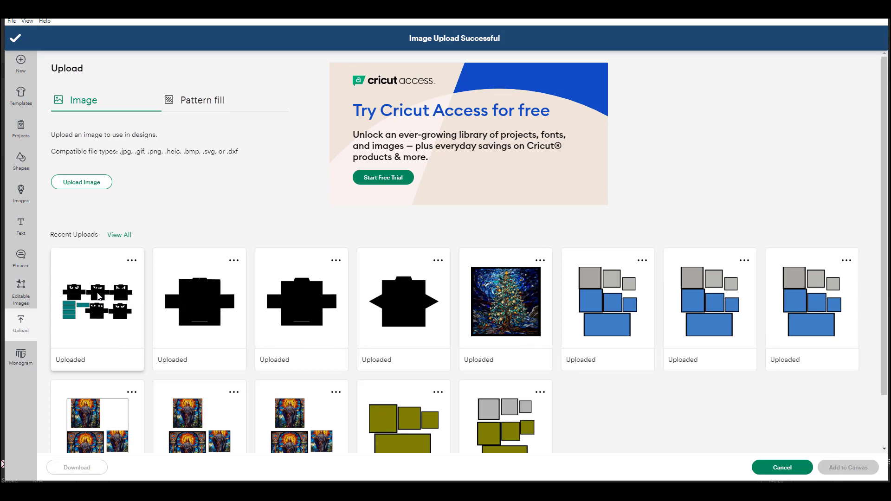
{"action": "left_click", "coordinate": [113, 339]}
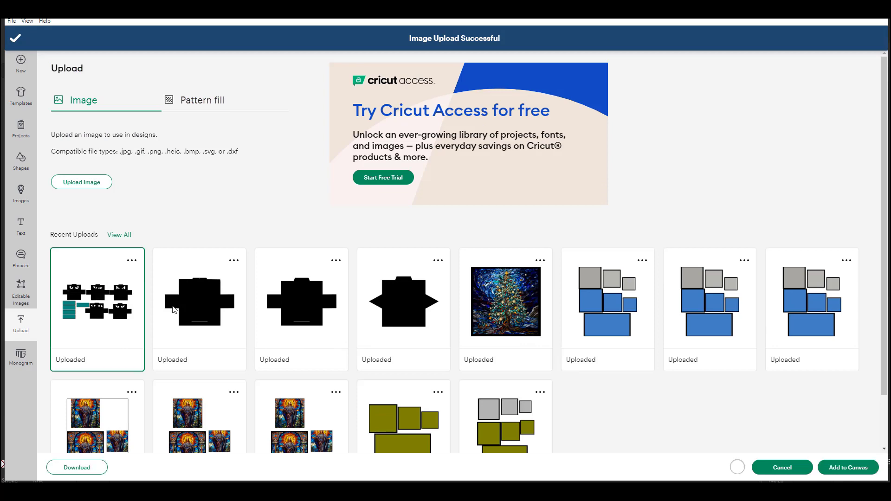
Step: Add the Evil Eyes Triangle Box design to the canvas and ungroup it into ten Basic Cut layers
{"action": "left_click", "coordinate": [846, 468]}
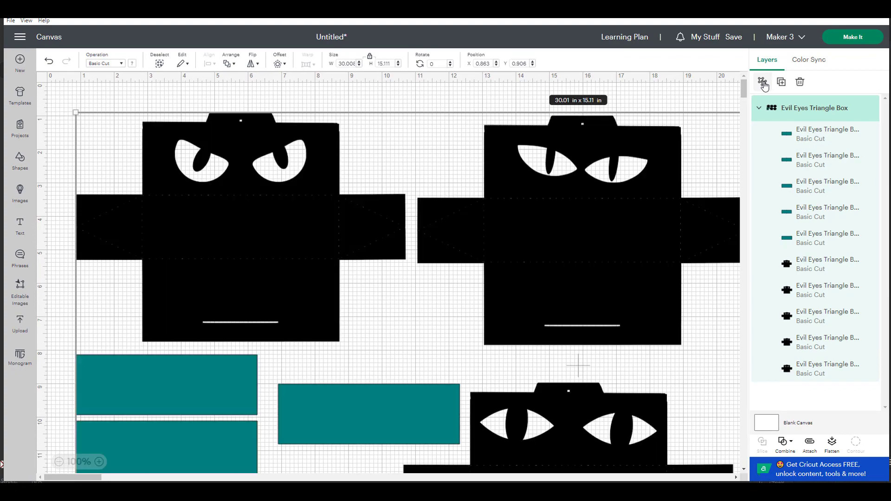
{"action": "left_click", "coordinate": [634, 167]}
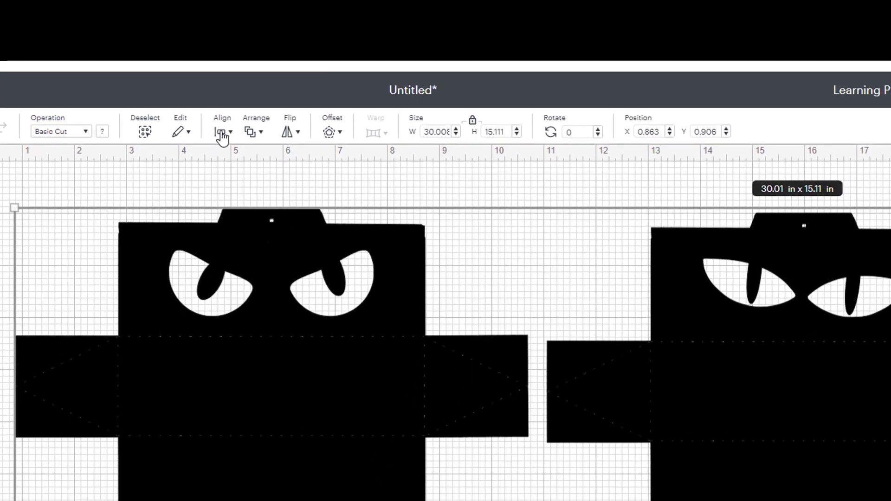
{"action": "left_click", "coordinate": [208, 65]}
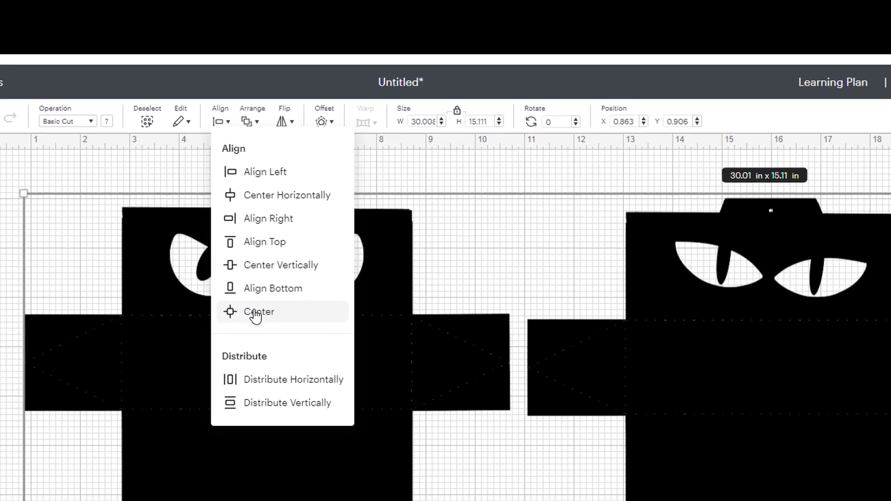
Step: Center-align all box pieces, move them top-left, and resize them to 10.50 in wide
{"action": "left_click", "coordinate": [265, 338]}
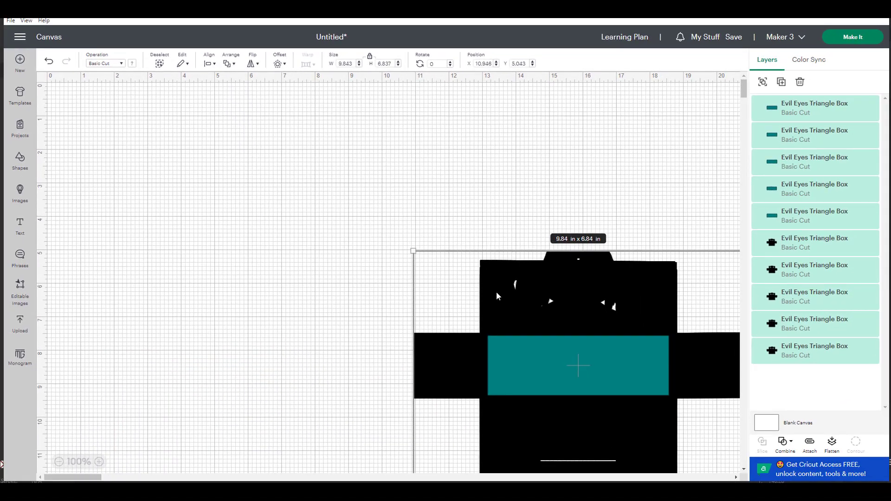
{"action": "left_click_drag", "start_coordinate": [497, 293], "coordinate": [192, 177]}
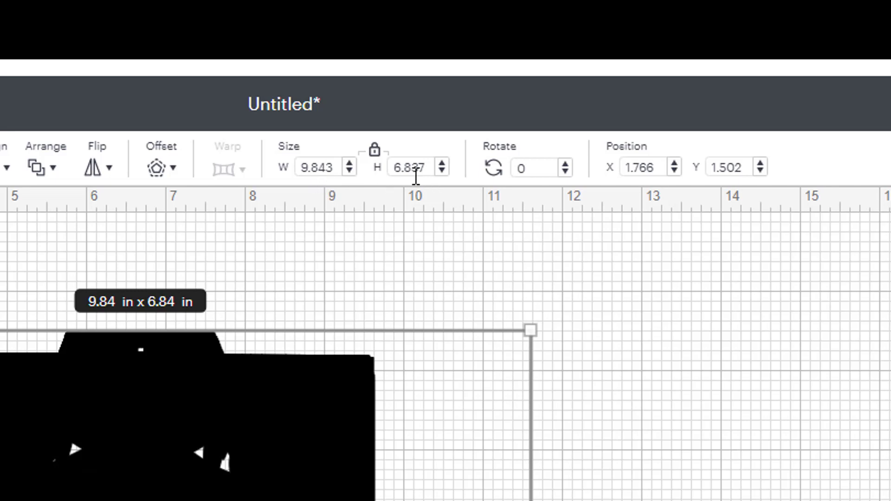
{"action": "double_click", "coordinate": [325, 168]}
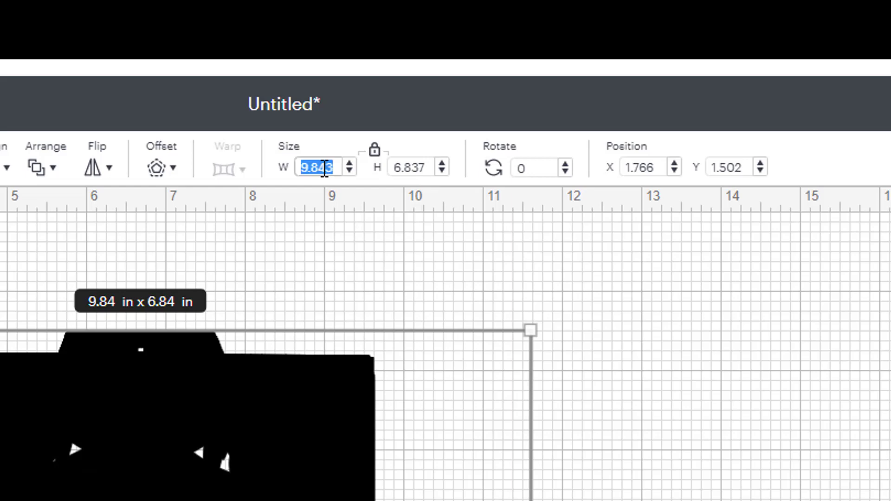
{"action": "type", "text": "10.50"}
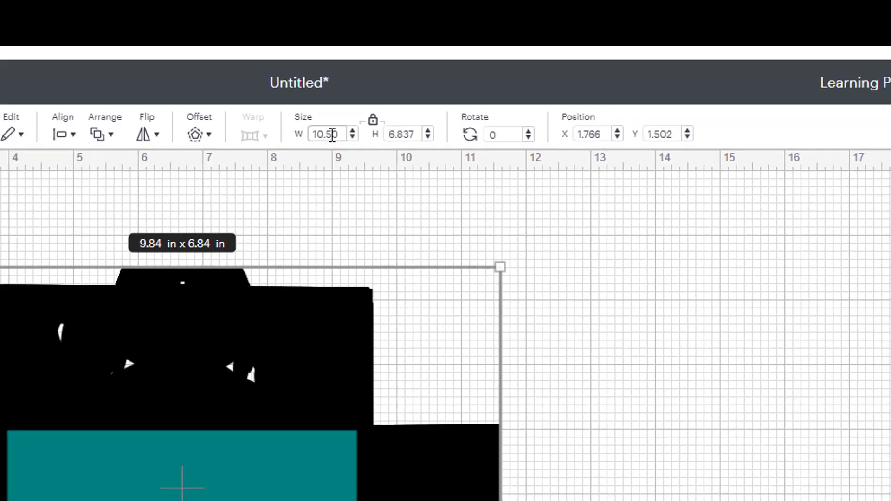
{"action": "key", "text": "Tab"}
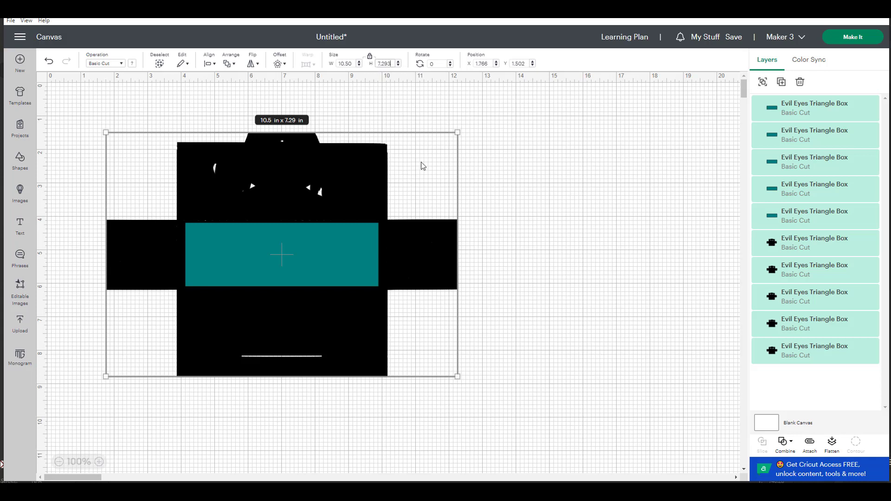
Step: Select the five black box pieces and move them to the right
{"action": "left_click", "coordinate": [497, 176]}
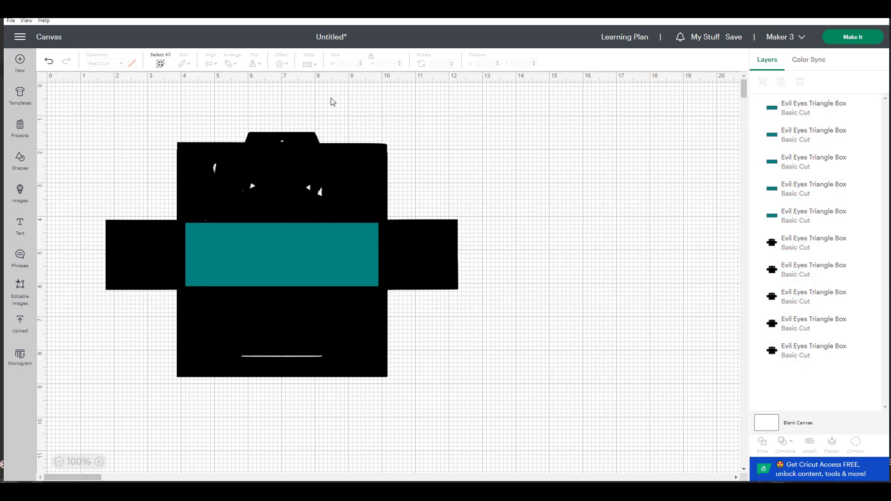
{"action": "left_click_drag", "start_coordinate": [335, 139], "coordinate": [403, 197]}
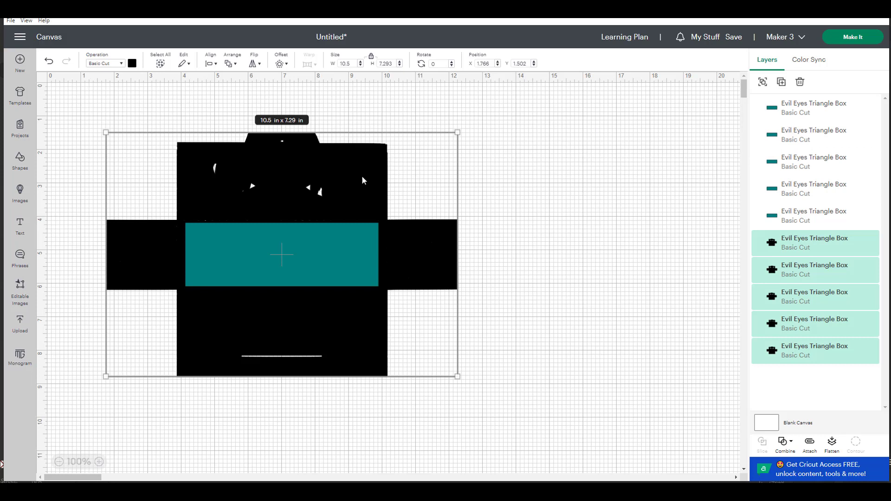
{"action": "left_click_drag", "start_coordinate": [361, 175], "coordinate": [660, 152]}
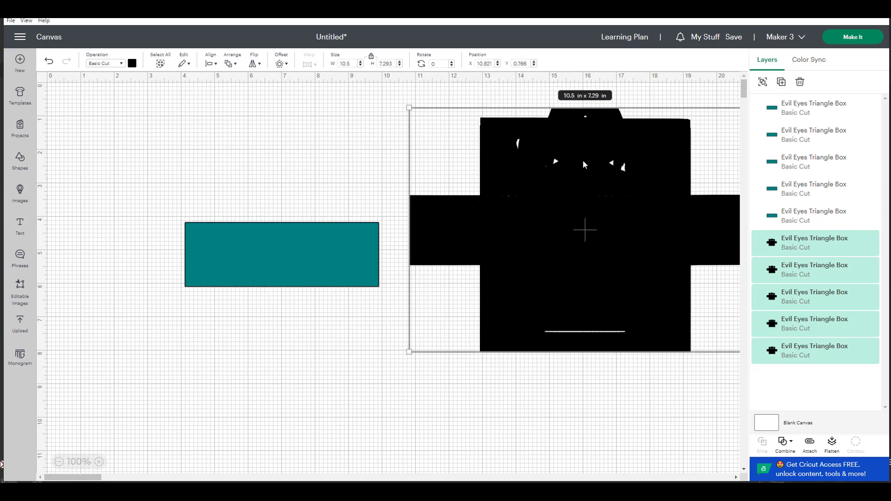
Step: Stack four teal strips in a left-hand column, park the fifth at bottom centre, and select the column
{"action": "left_click_drag", "start_coordinate": [292, 267], "coordinate": [219, 157]}
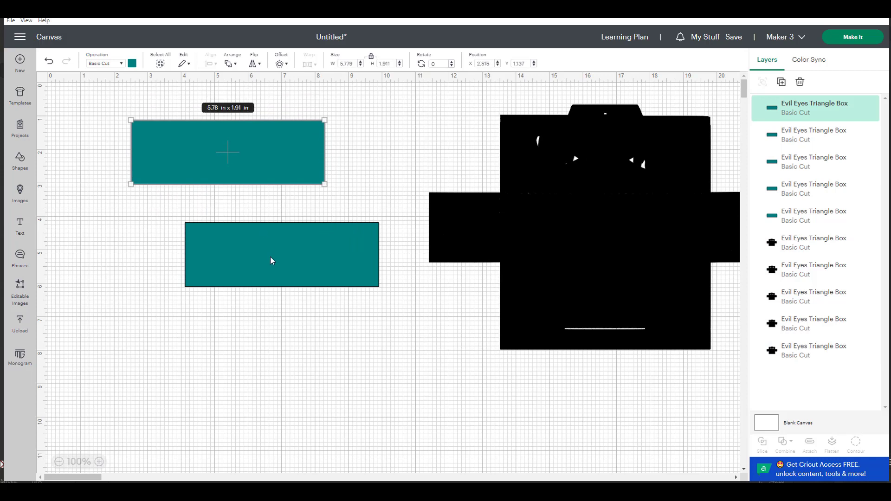
{"action": "left_click_drag", "start_coordinate": [270, 257], "coordinate": [227, 352]}
{"action": "left_click_drag", "start_coordinate": [211, 280], "coordinate": [208, 422]}
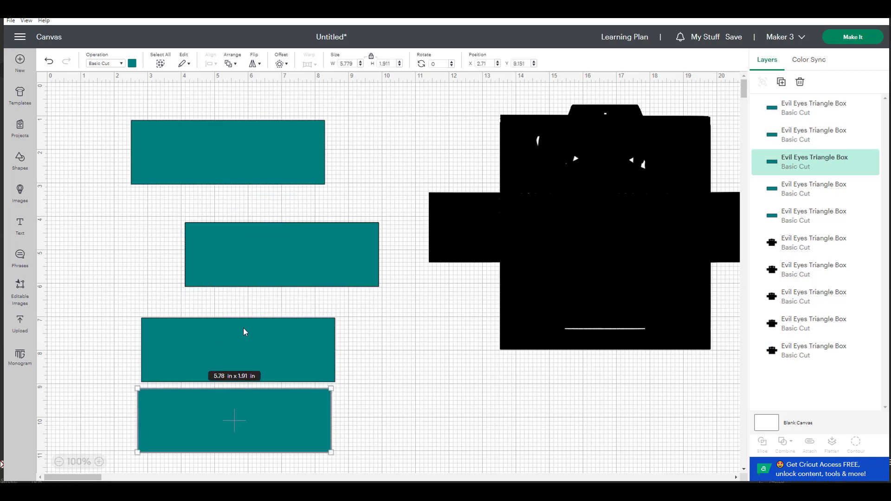
{"action": "left_click_drag", "start_coordinate": [262, 252], "coordinate": [218, 268]}
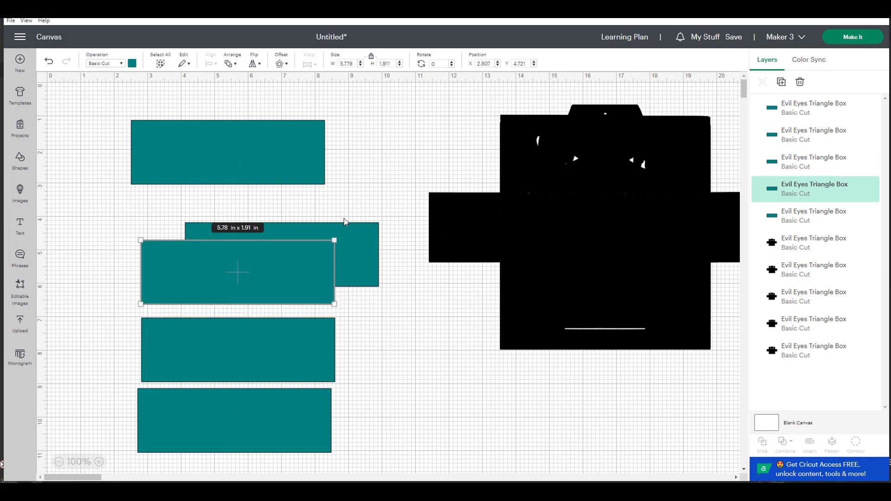
{"action": "left_click_drag", "start_coordinate": [372, 285], "coordinate": [566, 459]}
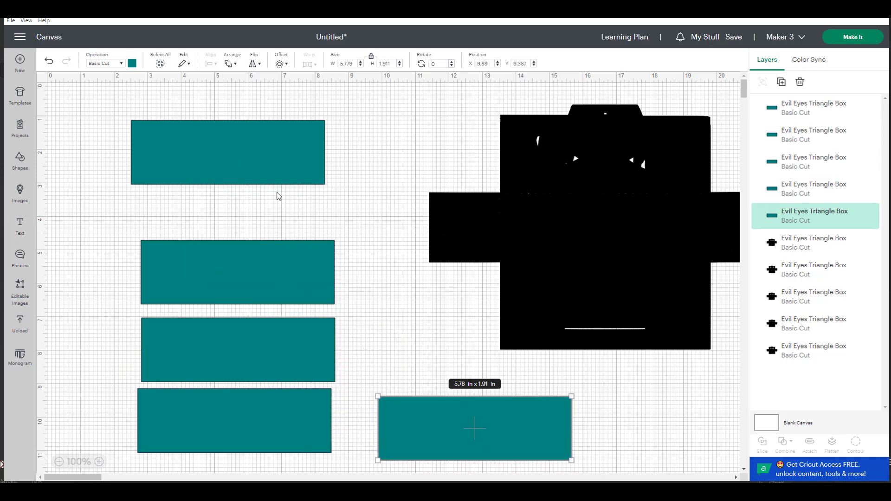
{"action": "mouse_move", "coordinate": [249, 169]}
{"action": "left_mouse_down"}
{"action": "mouse_move", "coordinate": [249, 211]}
{"action": "mouse_move", "coordinate": [239, 173]}
{"action": "left_mouse_up"}
{"action": "left_click_drag", "start_coordinate": [200, 267], "coordinate": [196, 222]}
{"action": "left_click_drag", "start_coordinate": [197, 325], "coordinate": [179, 272]}
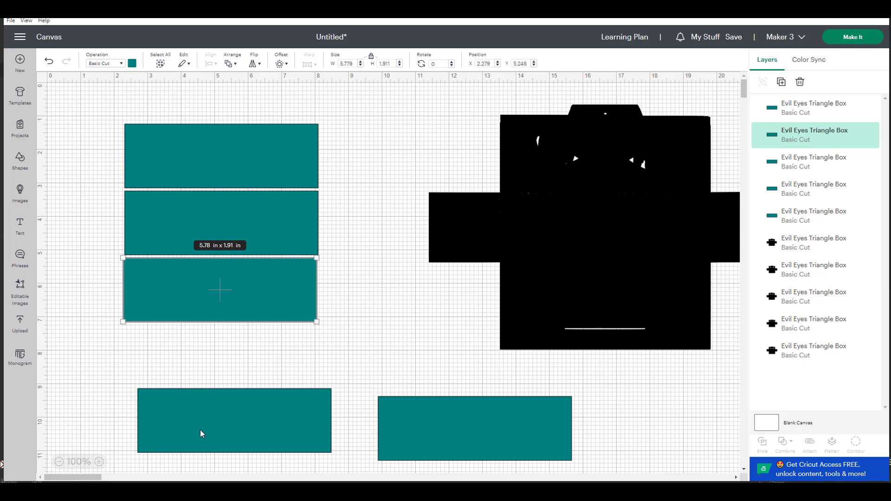
{"action": "left_click_drag", "start_coordinate": [200, 430], "coordinate": [188, 361]}
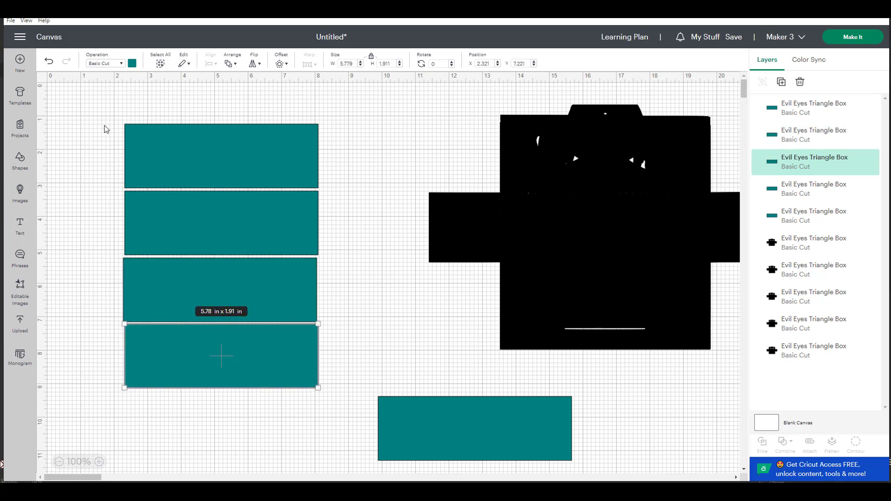
{"action": "left_click_drag", "start_coordinate": [109, 105], "coordinate": [286, 443]}
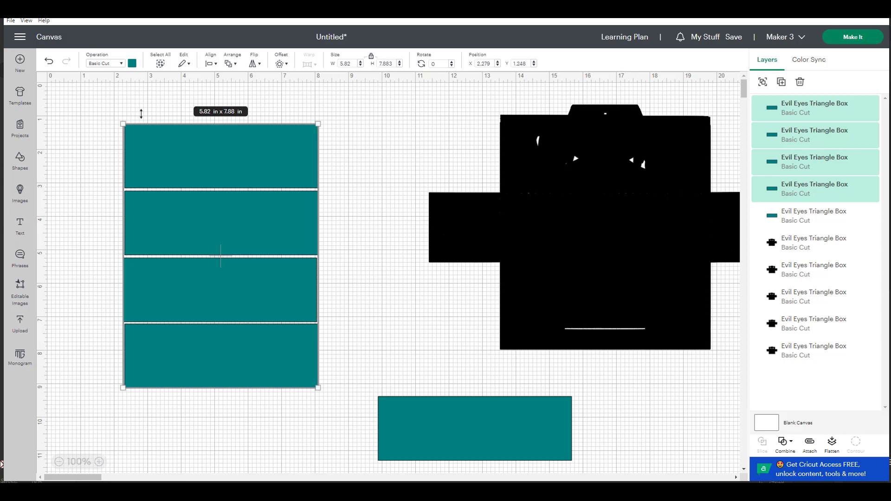
Step: Undo an accidental height squash and reselect the four stacked teal strips
{"action": "left_click_drag", "start_coordinate": [145, 124], "coordinate": [175, 441]}
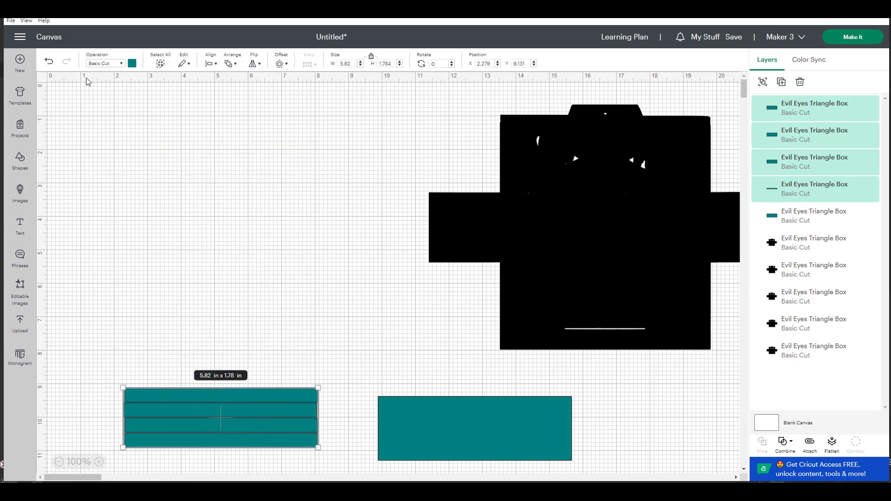
{"action": "left_click", "coordinate": [49, 61]}
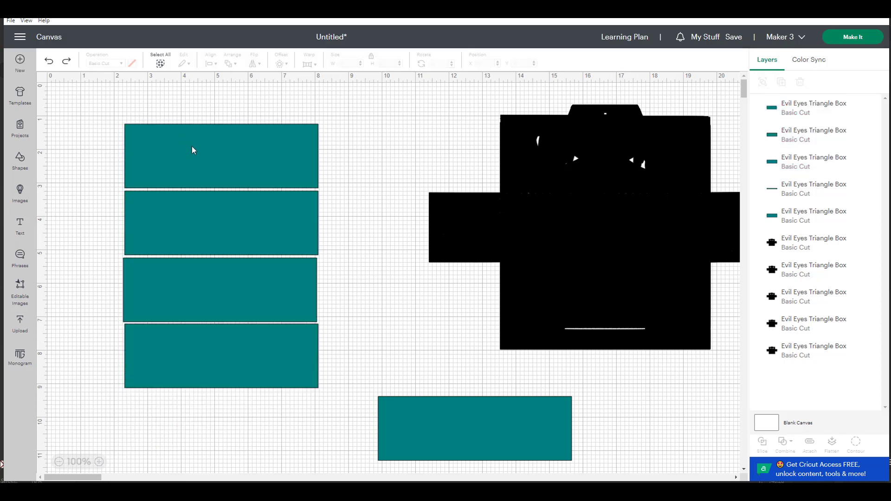
{"action": "mouse_move", "coordinate": [197, 157]}
{"action": "left_mouse_down"}
{"action": "mouse_move", "coordinate": [158, 138]}
{"action": "mouse_move", "coordinate": [198, 154]}
{"action": "left_mouse_up"}
{"action": "left_click", "coordinate": [100, 101]}
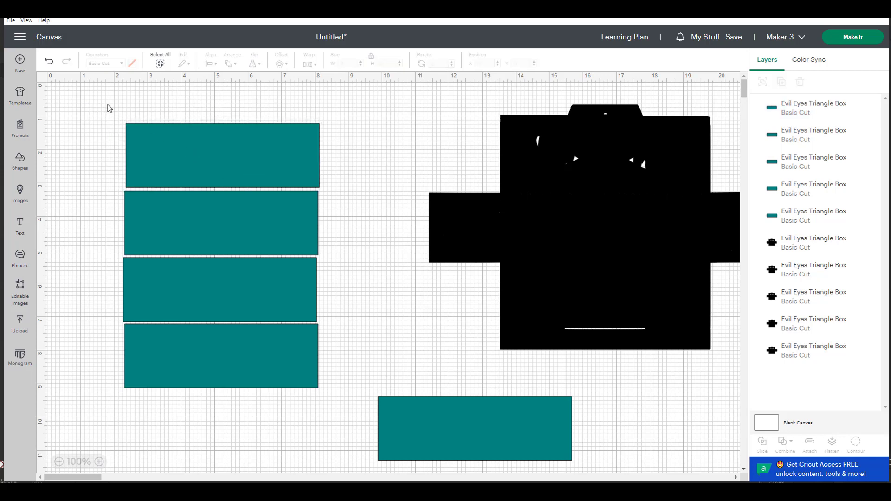
{"action": "left_click_drag", "start_coordinate": [107, 104], "coordinate": [270, 449]}
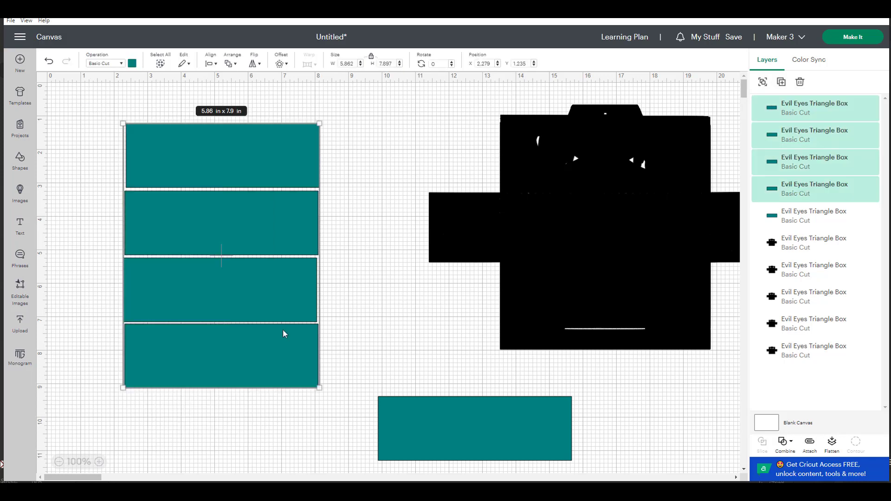
Step: Align the four strips left, distribute them vertically, and move the fifth strip left below them
{"action": "left_click", "coordinate": [211, 65]}
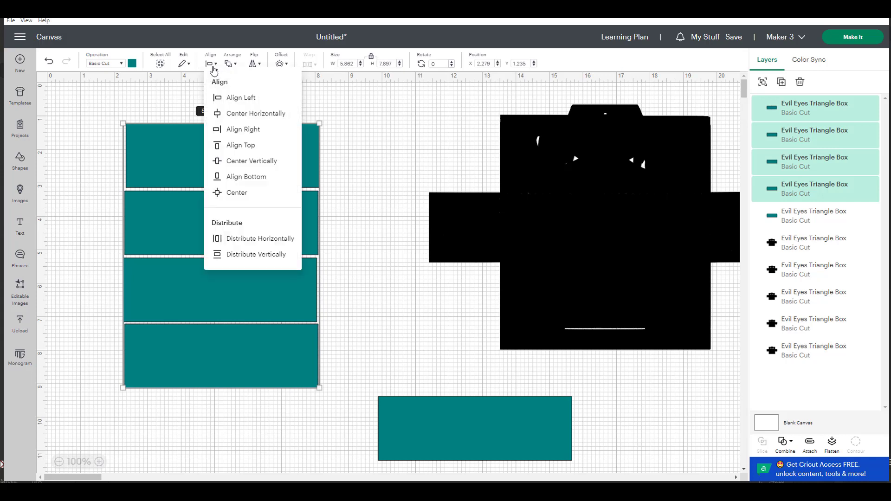
{"action": "left_click", "coordinate": [231, 97]}
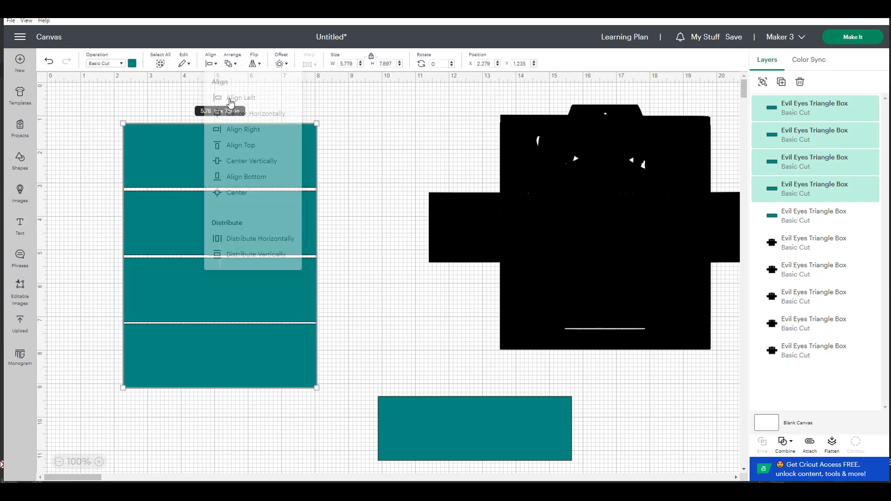
{"action": "left_click", "coordinate": [210, 63]}
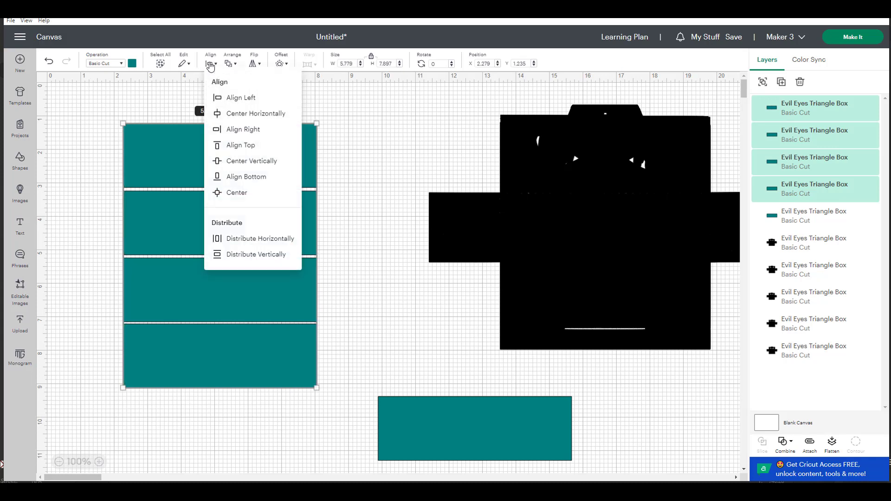
{"action": "left_click", "coordinate": [237, 255]}
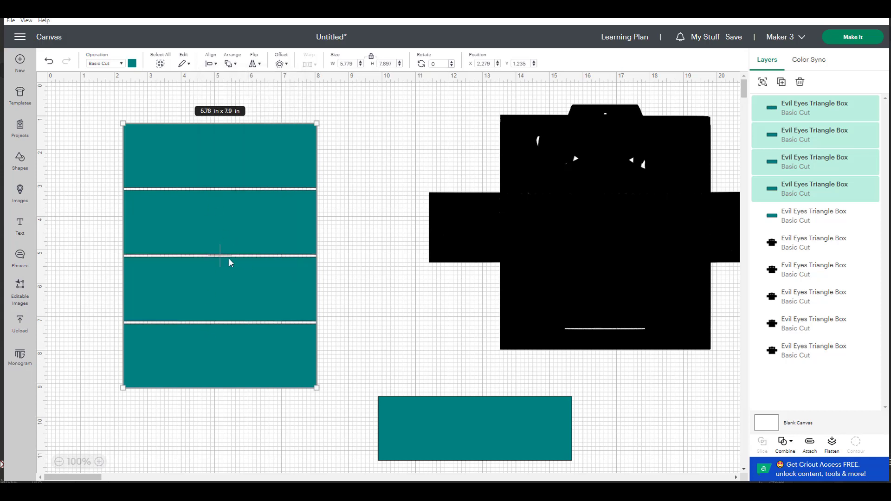
{"action": "left_click_drag", "start_coordinate": [491, 441], "coordinate": [451, 447]}
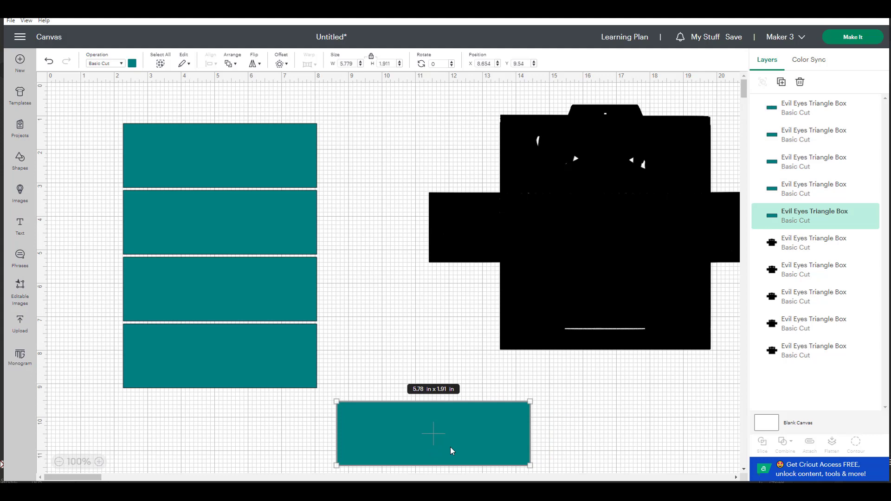
{"action": "left_click_drag", "start_coordinate": [433, 422], "coordinate": [412, 419]}
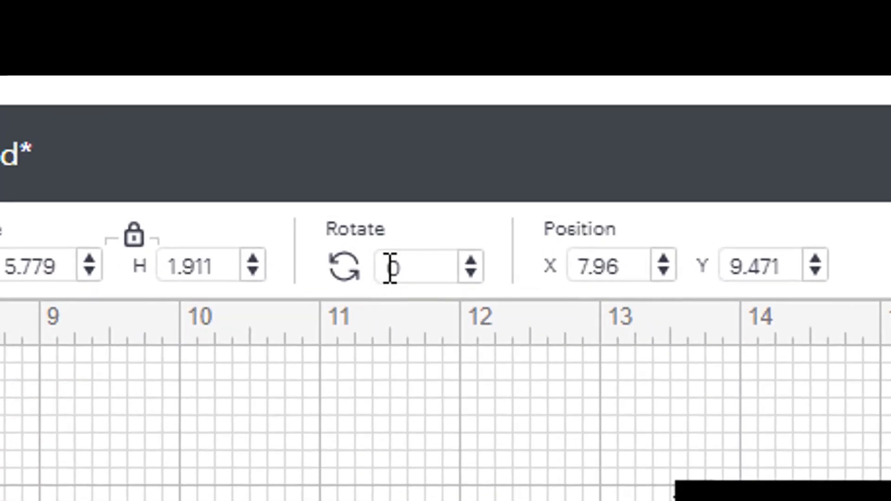
Step: Rotate the fifth teal strip 90°, place it beside the column, and select all five strips
{"action": "double_click", "coordinate": [441, 71]}
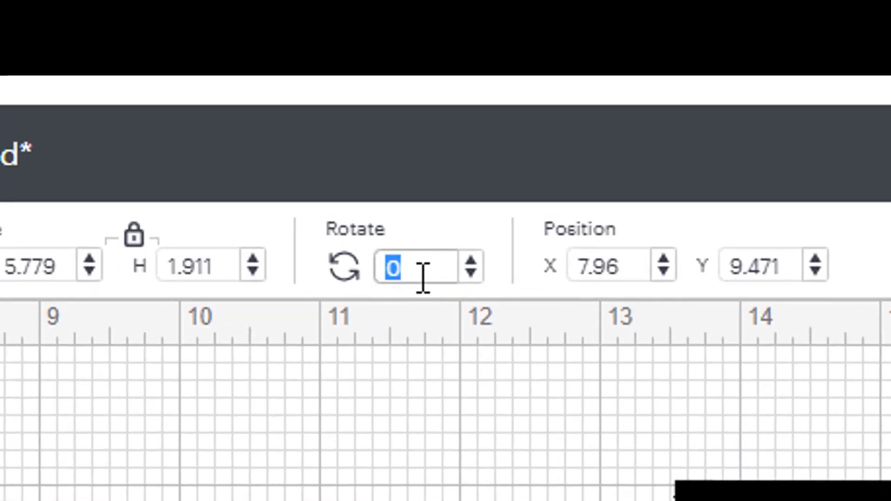
{"action": "type", "text": "90"}
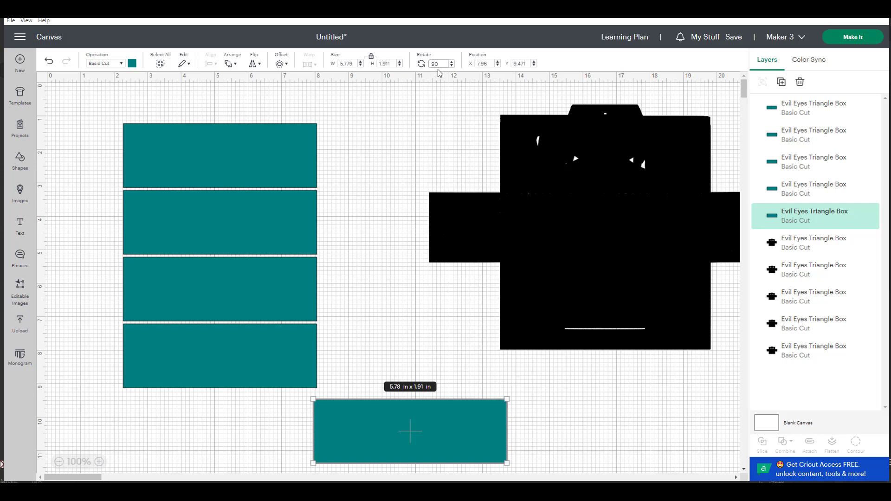
{"action": "key", "text": "Return"}
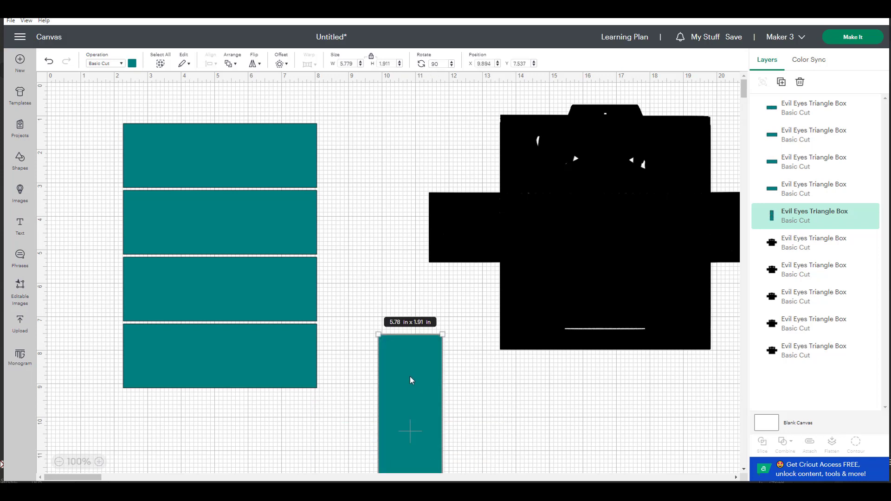
{"action": "left_click_drag", "start_coordinate": [410, 377], "coordinate": [352, 208]}
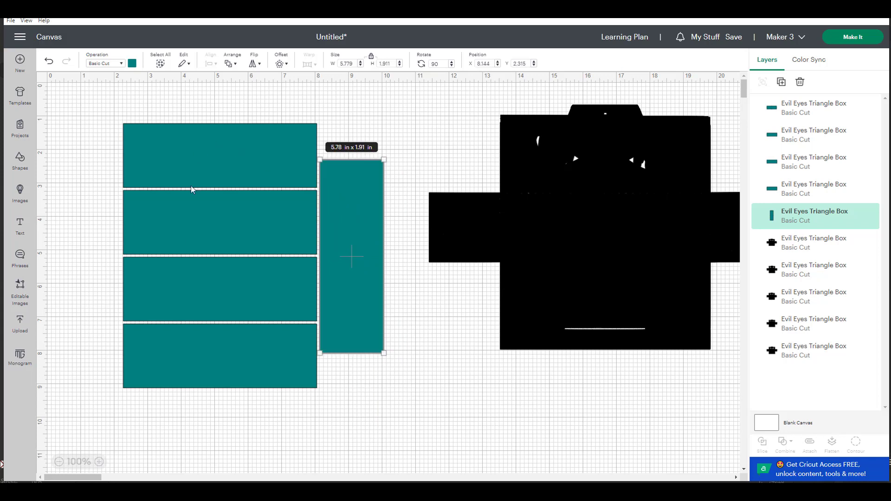
{"action": "left_click", "coordinate": [103, 105]}
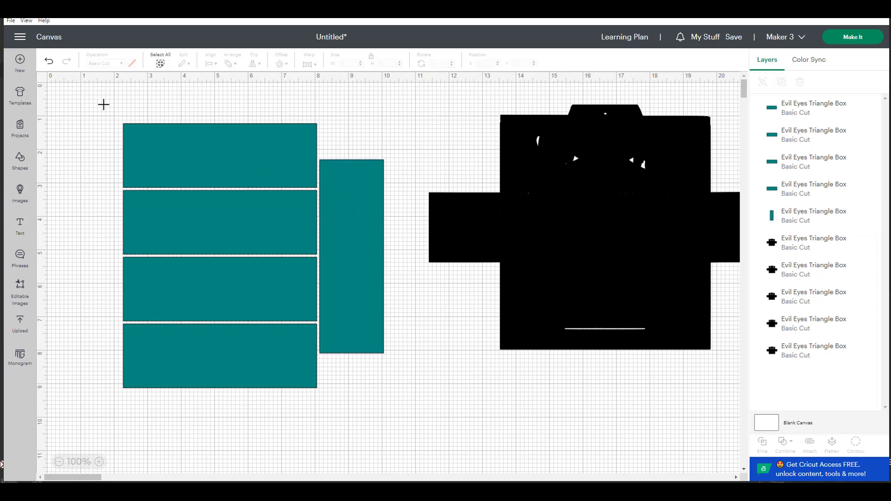
{"action": "left_click_drag", "start_coordinate": [104, 105], "coordinate": [409, 438]}
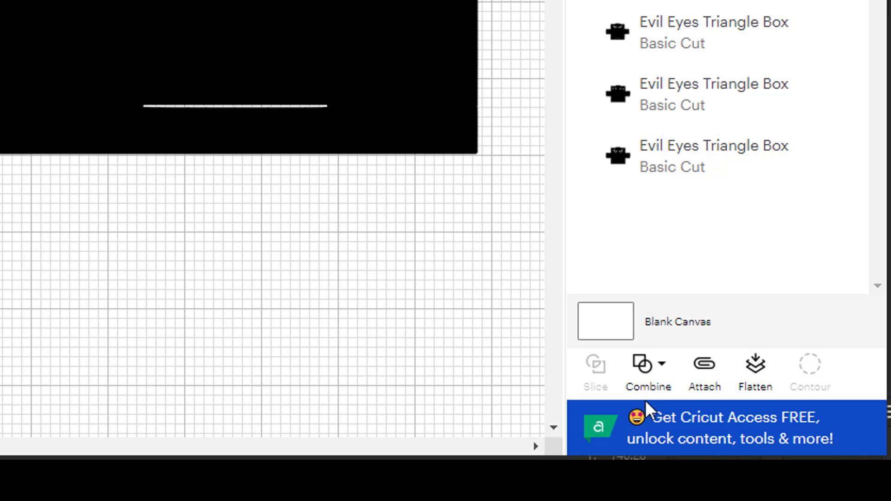
Step: Weld the five teal strips and move the Weld Result into the top-left corner
{"action": "left_click", "coordinate": [644, 369]}
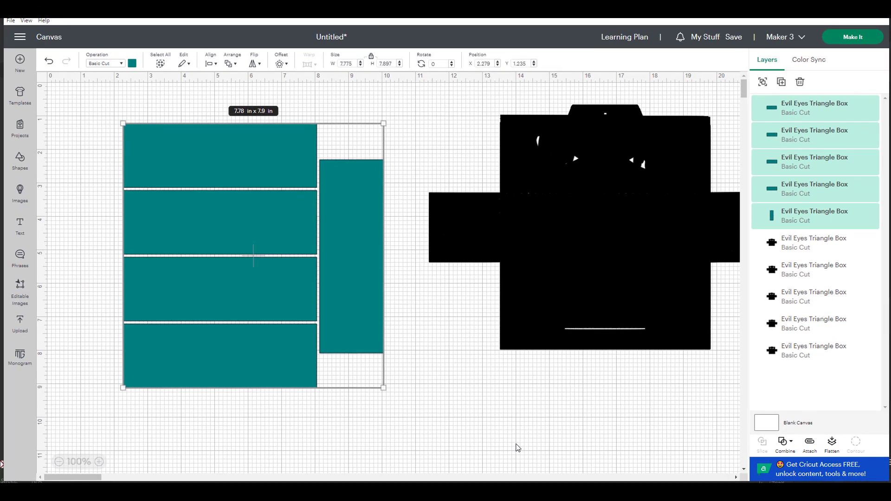
{"action": "left_click_drag", "start_coordinate": [361, 294], "coordinate": [318, 263]}
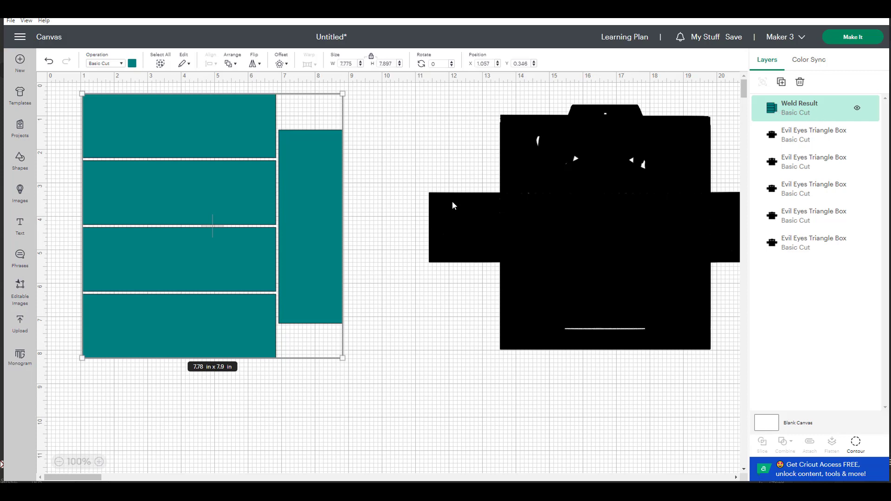
{"action": "left_click_drag", "start_coordinate": [303, 220], "coordinate": [281, 216]}
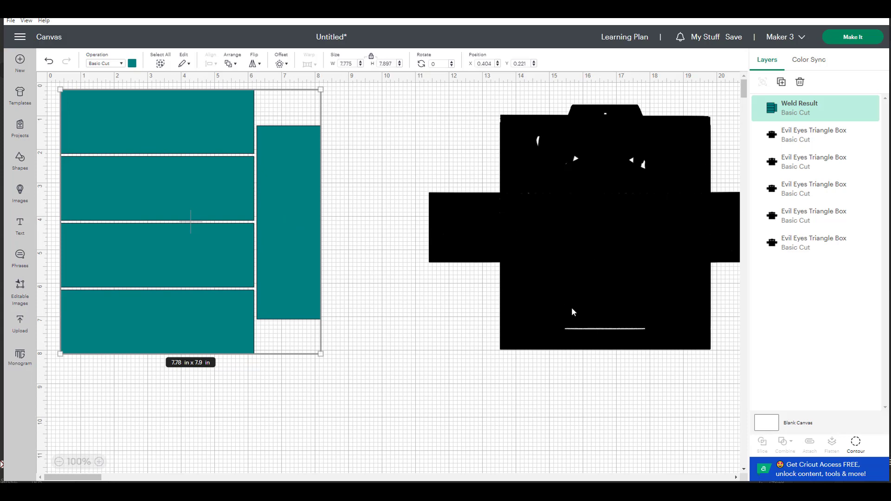
Step: Restack the box template copies together and reselect the welded teal shape
{"action": "left_click_drag", "start_coordinate": [572, 259], "coordinate": [452, 422]}
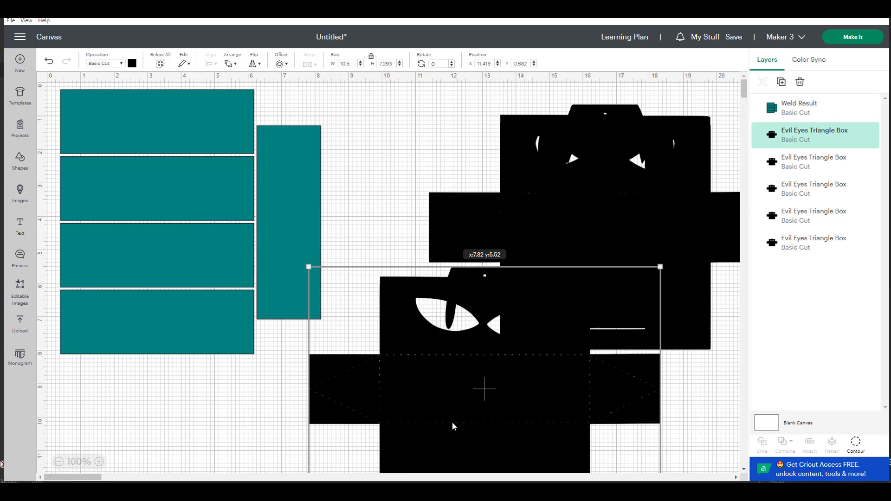
{"action": "left_click_drag", "start_coordinate": [569, 184], "coordinate": [491, 174]}
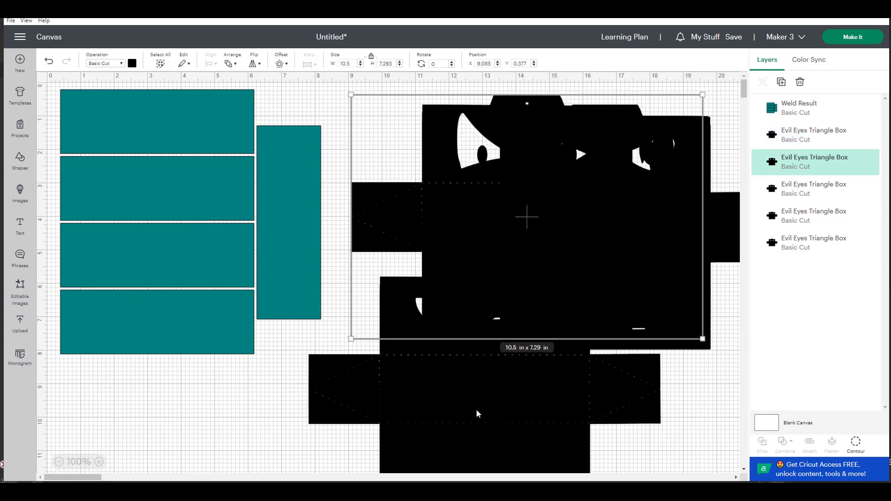
{"action": "left_click_drag", "start_coordinate": [476, 413], "coordinate": [485, 334]}
{"action": "left_click", "coordinate": [144, 194]}
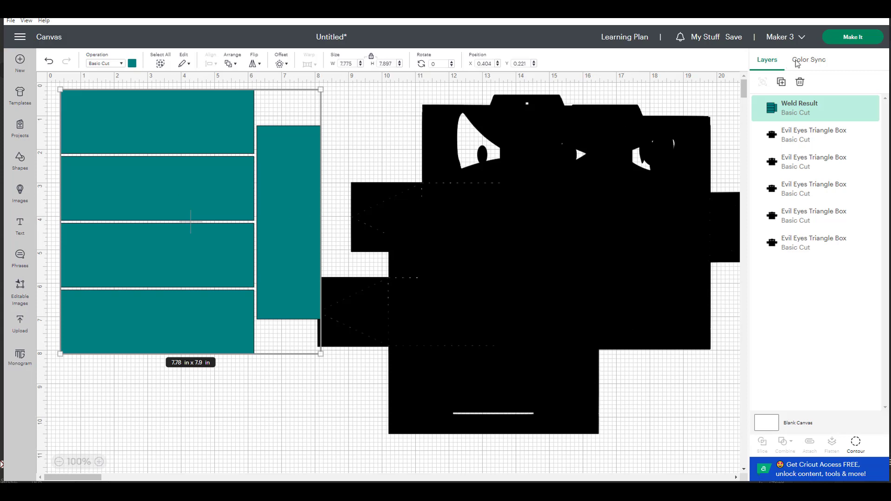
Step: Send the design to Make It, loaded On Mat on 12 in x 12 in mats
{"action": "left_click", "coordinate": [855, 38]}
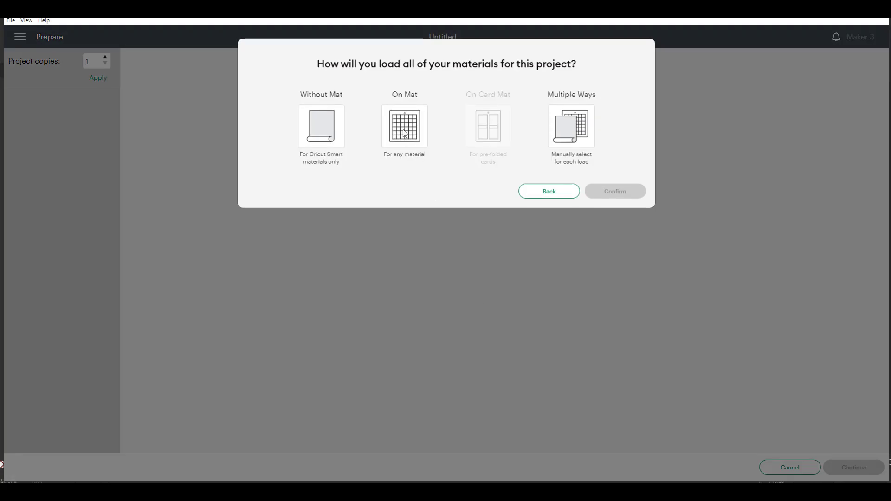
{"action": "left_click", "coordinate": [405, 133]}
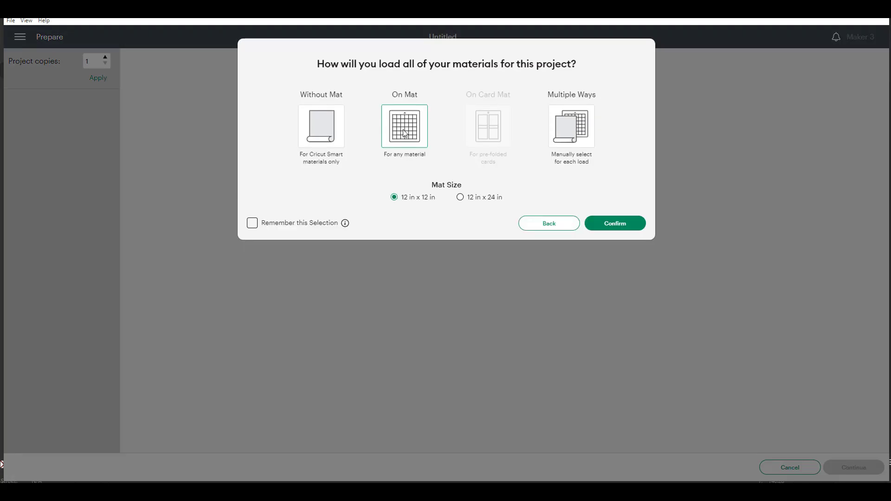
{"action": "left_click", "coordinate": [608, 228]}
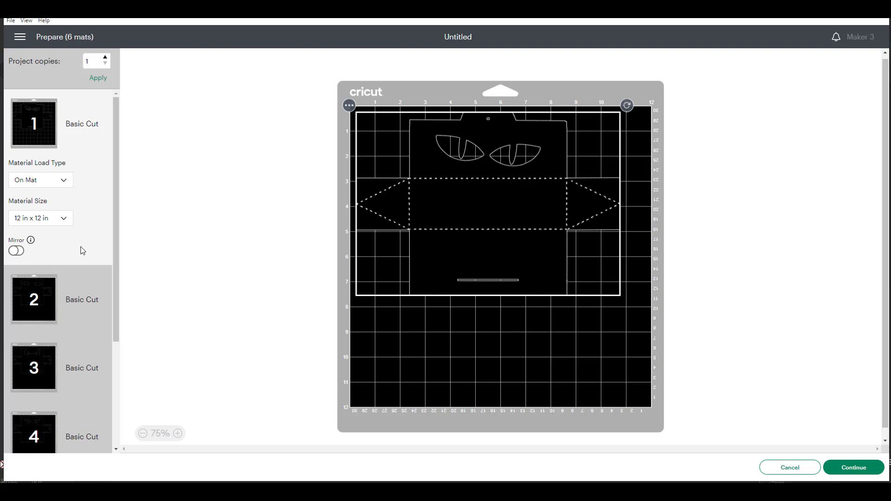
Step: Set mat 1's material size to Letter (8.5 in x 11 in)
{"action": "scroll", "coordinate": [83, 250], "scroll_direction": "down", "scroll_amount": 5}
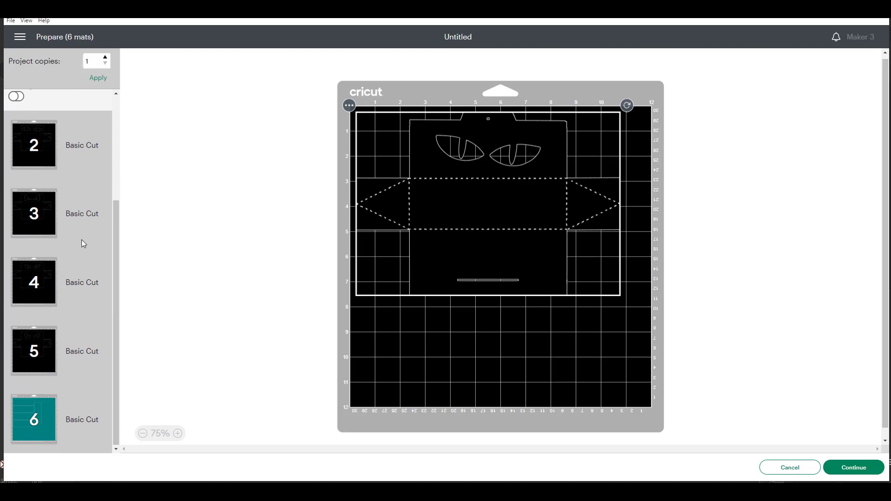
{"action": "scroll", "coordinate": [84, 244], "scroll_direction": "up", "scroll_amount": 5}
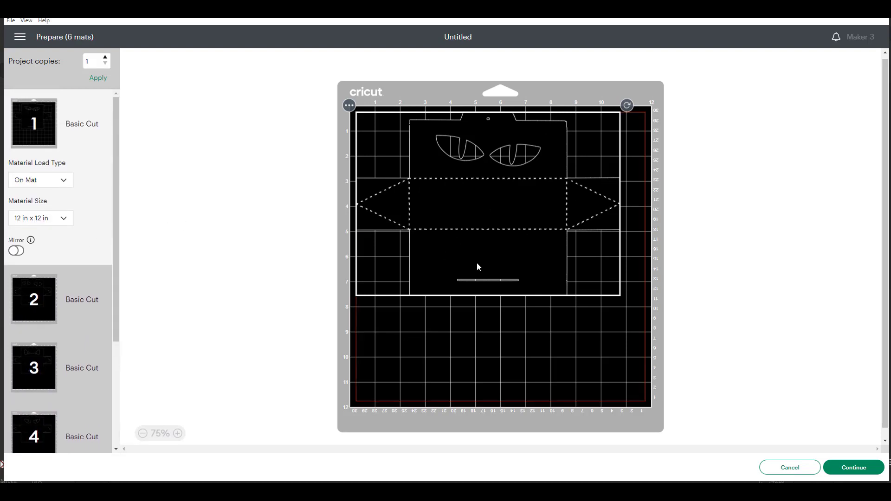
{"action": "left_click", "coordinate": [54, 226]}
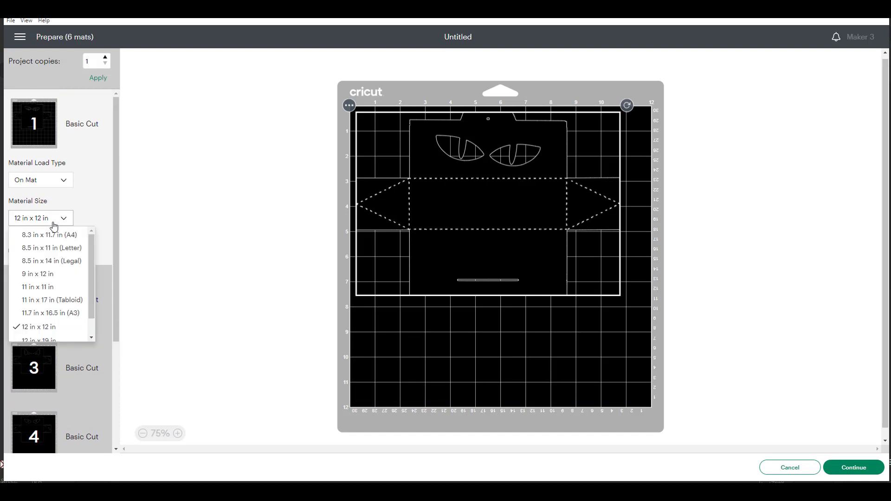
{"action": "left_click", "coordinate": [53, 252]}
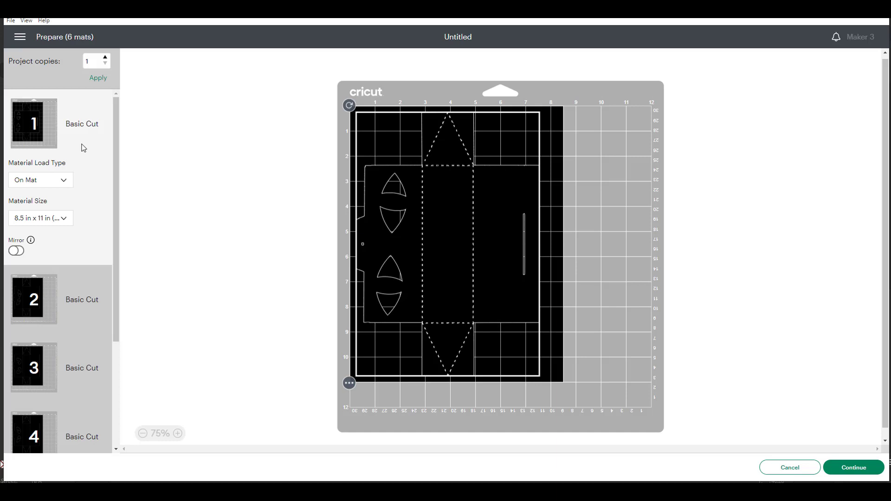
Step: Set mat 6, holding the teal strips, to Letter (8.5 in x 11 in)
{"action": "scroll", "coordinate": [80, 275], "scroll_direction": "down", "scroll_amount": 3}
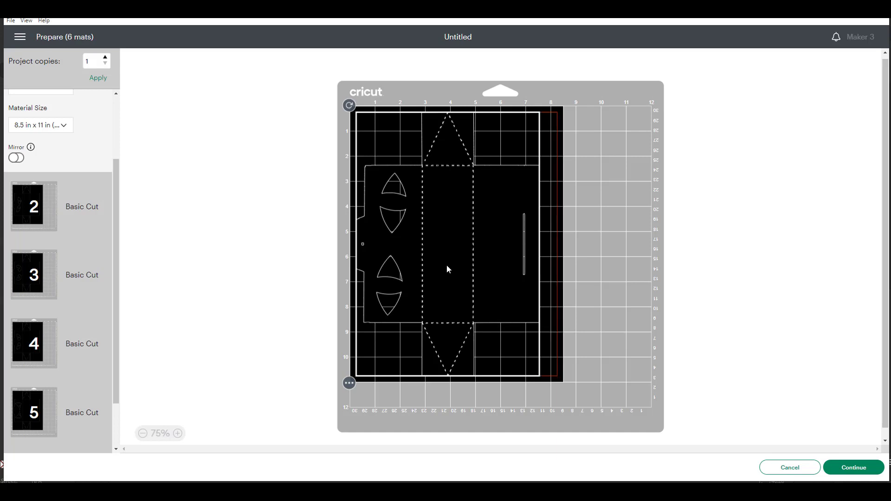
{"action": "scroll", "coordinate": [54, 227], "scroll_direction": "down", "scroll_amount": 2}
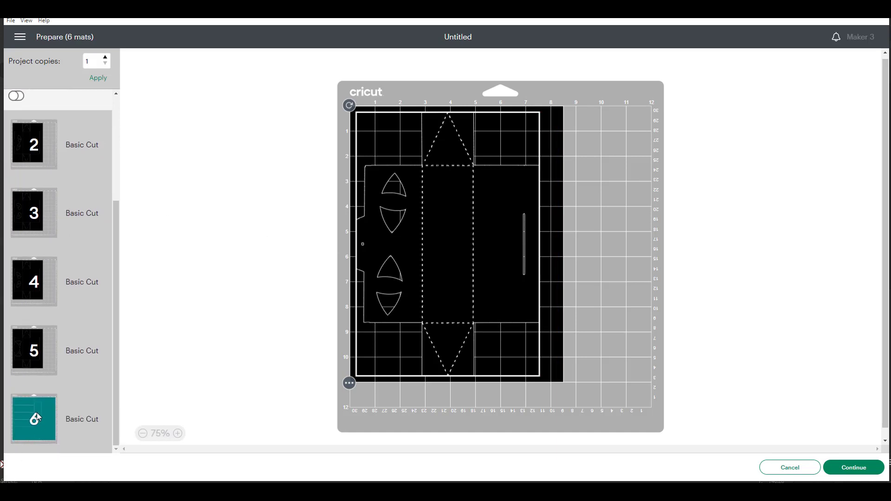
{"action": "left_click", "coordinate": [37, 417]}
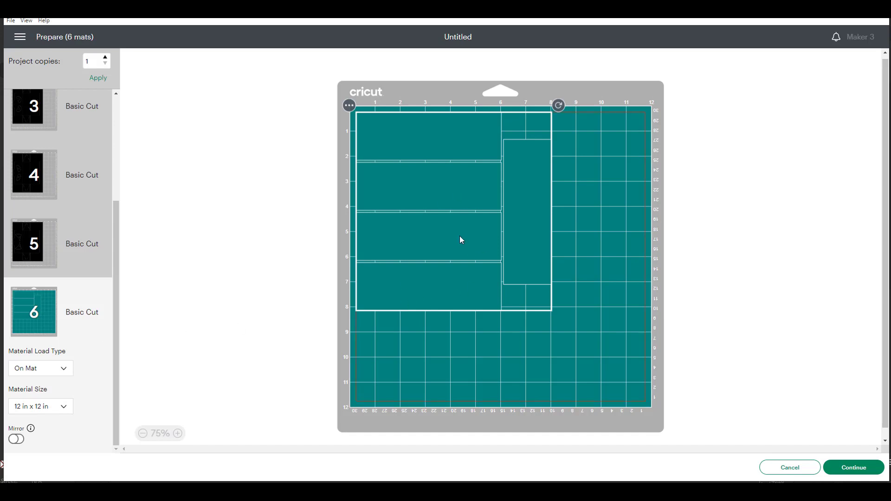
{"action": "left_click", "coordinate": [61, 407]}
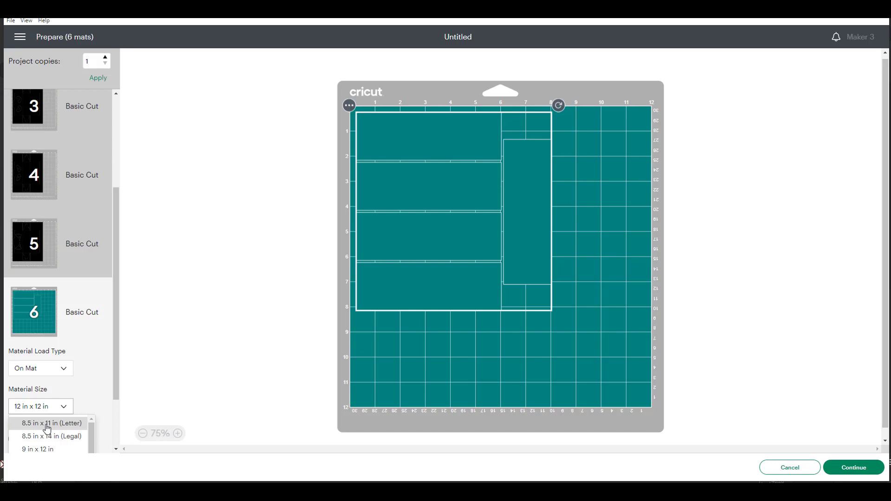
{"action": "left_click", "coordinate": [47, 426]}
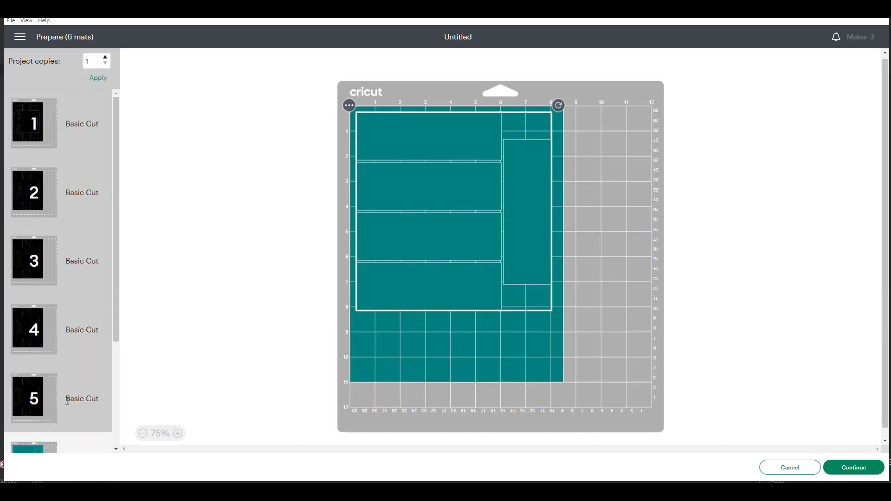
Step: Return to the first mat and continue to the Make screen
{"action": "scroll", "coordinate": [68, 400], "scroll_direction": "down", "scroll_amount": 3}
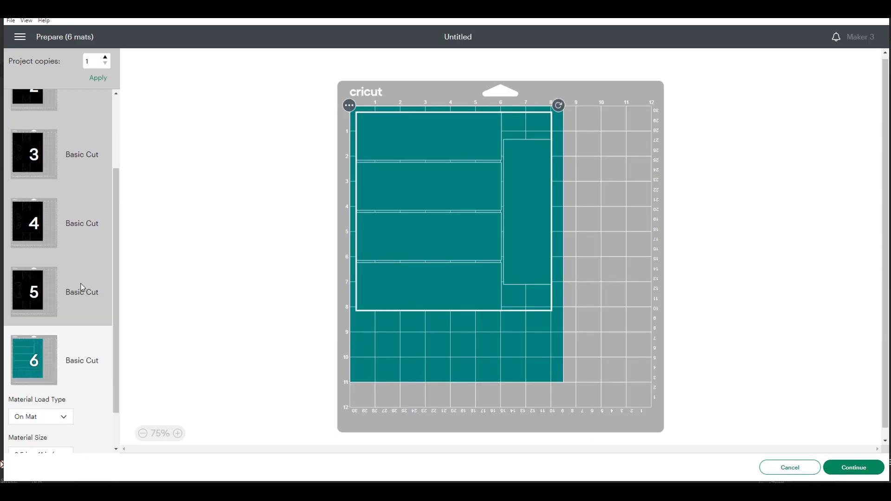
{"action": "scroll", "coordinate": [81, 281], "scroll_direction": "up", "scroll_amount": 5}
{"action": "left_click", "coordinate": [45, 124]}
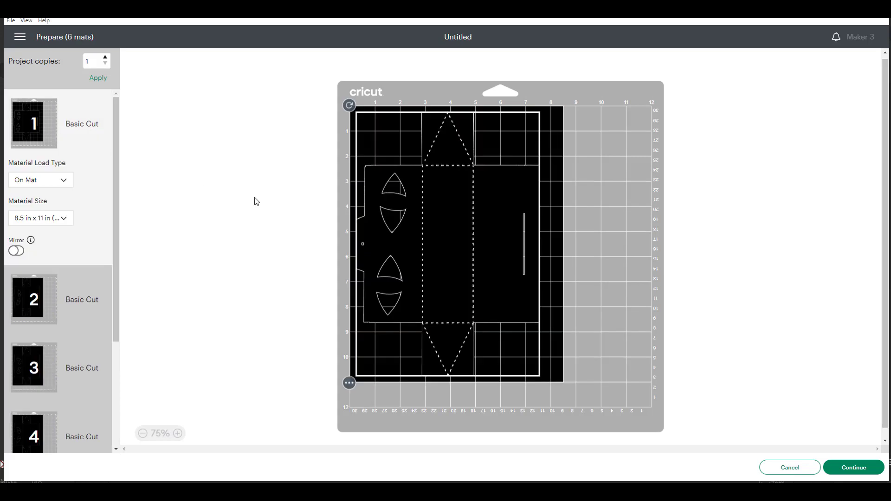
{"action": "left_click", "coordinate": [861, 467]}
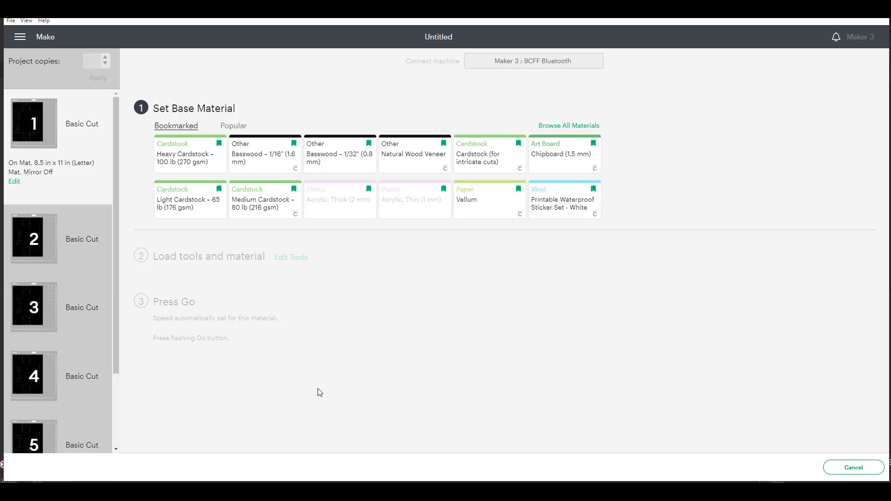
Step: Choose Heavy Cardstock – 100 lb (270 gsm) as the base material and turn on Remember material settings
{"action": "left_click", "coordinate": [176, 156]}
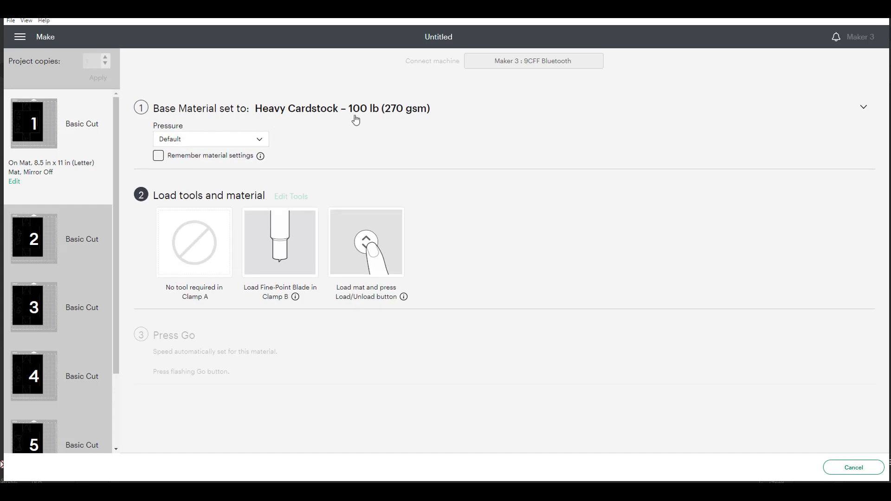
{"action": "left_click", "coordinate": [160, 157]}
{"action": "scroll", "coordinate": [79, 350], "scroll_direction": "down", "scroll_amount": 2}
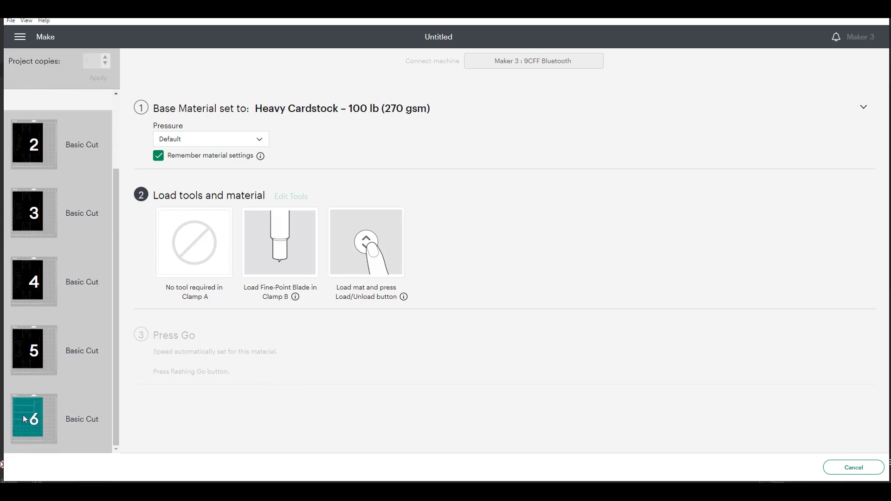
{"action": "mouse_move", "coordinate": [23, 417]}
{"action": "scroll", "coordinate": [50, 169], "scroll_direction": "up", "scroll_amount": 1}
{"action": "scroll", "coordinate": [51, 169], "scroll_direction": "up", "scroll_amount": 1}
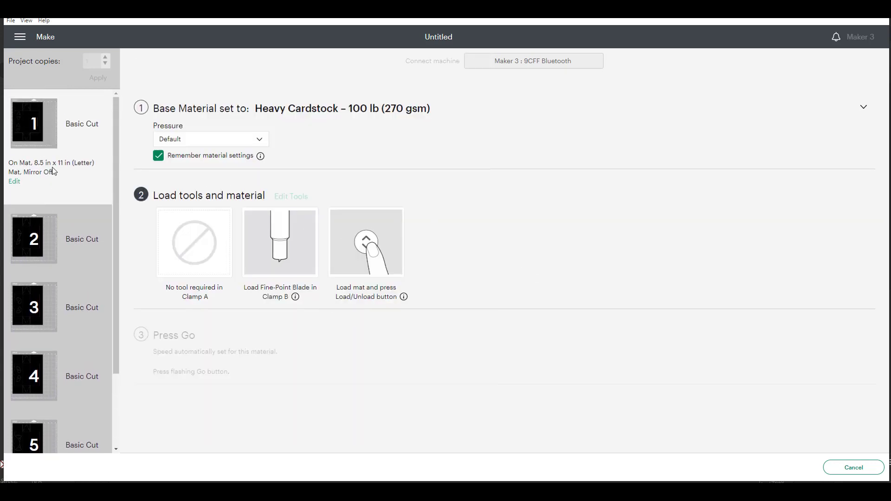